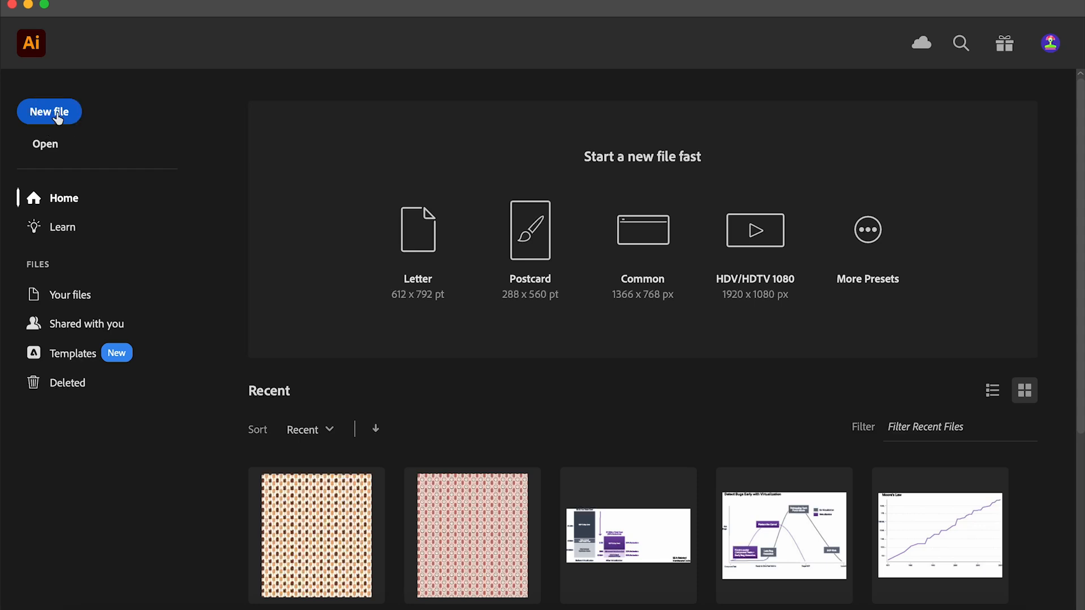
Step: Create a new 1920 x 2160 px RGB document and draw a rectangle covering the whole artboard
left_click(57, 115)
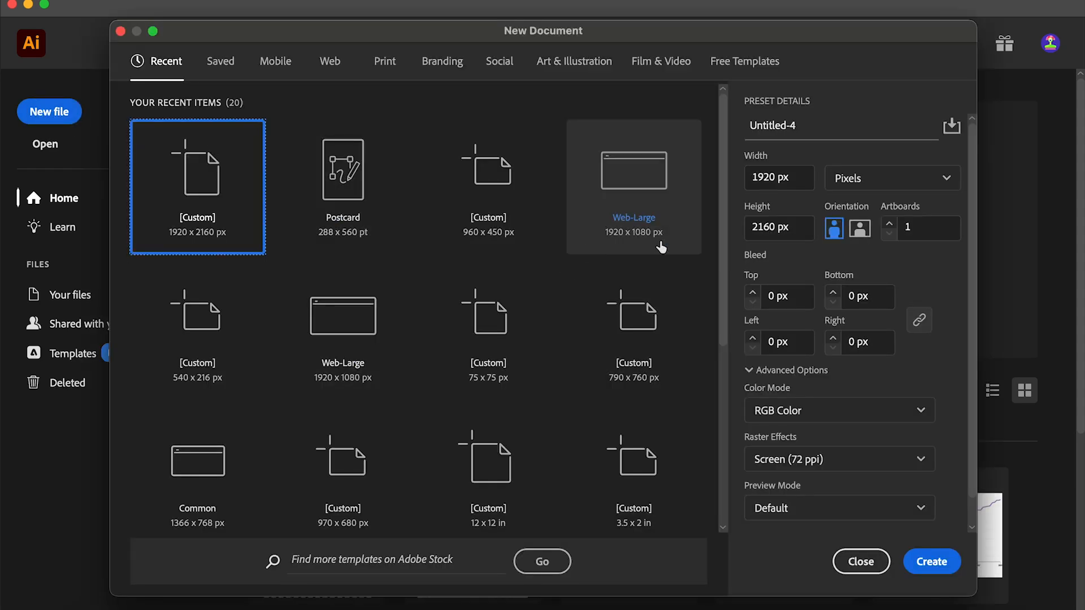
left_click(931, 563)
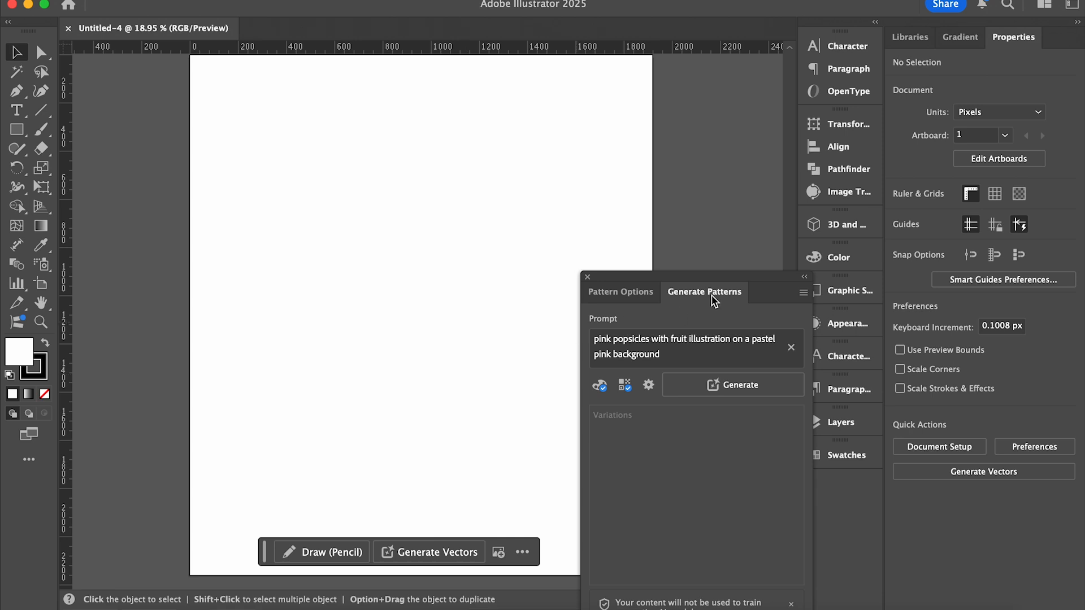
left_click_drag(217, 86, 625, 545)
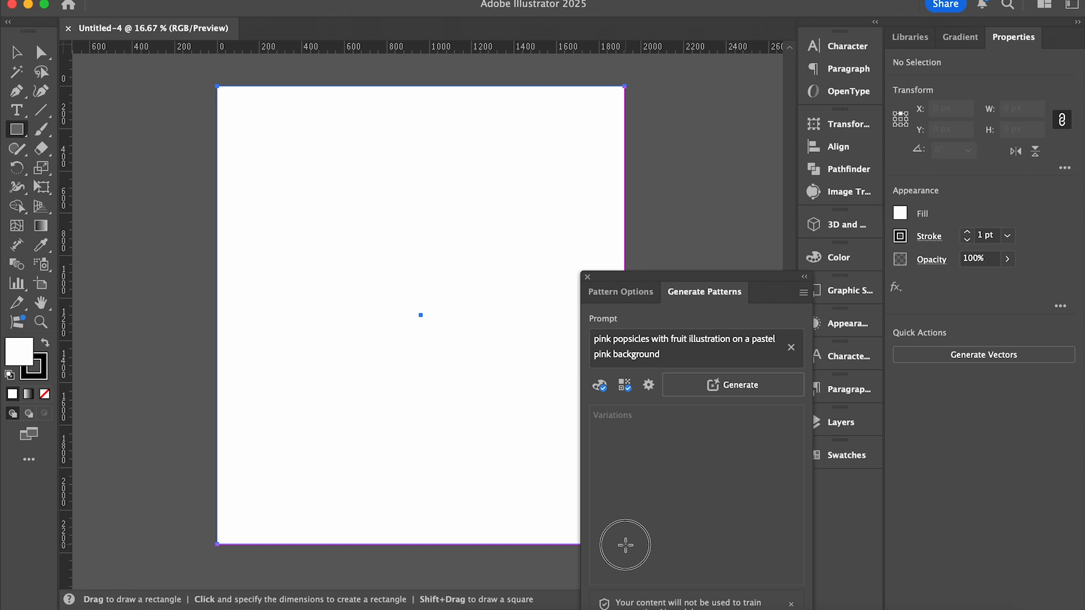
left_click_drag(625, 545, 625, 545)
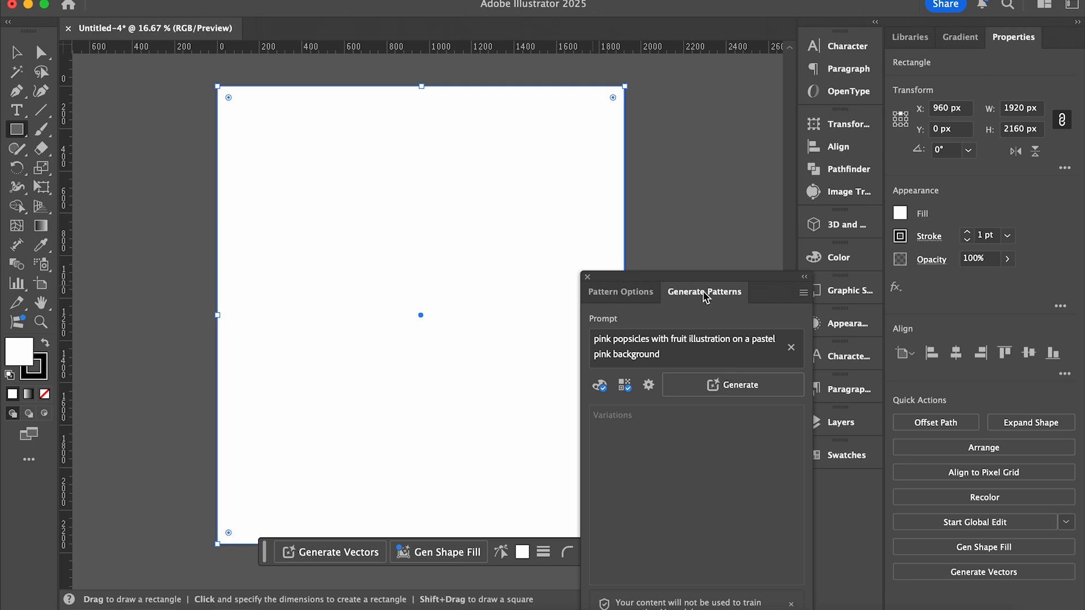
Step: Choose the Geometric effect for the pattern prompt "pink popsicles with fruit illustration on a pastel pink background" and apply generated variations to the rectangle
left_click(600, 387)
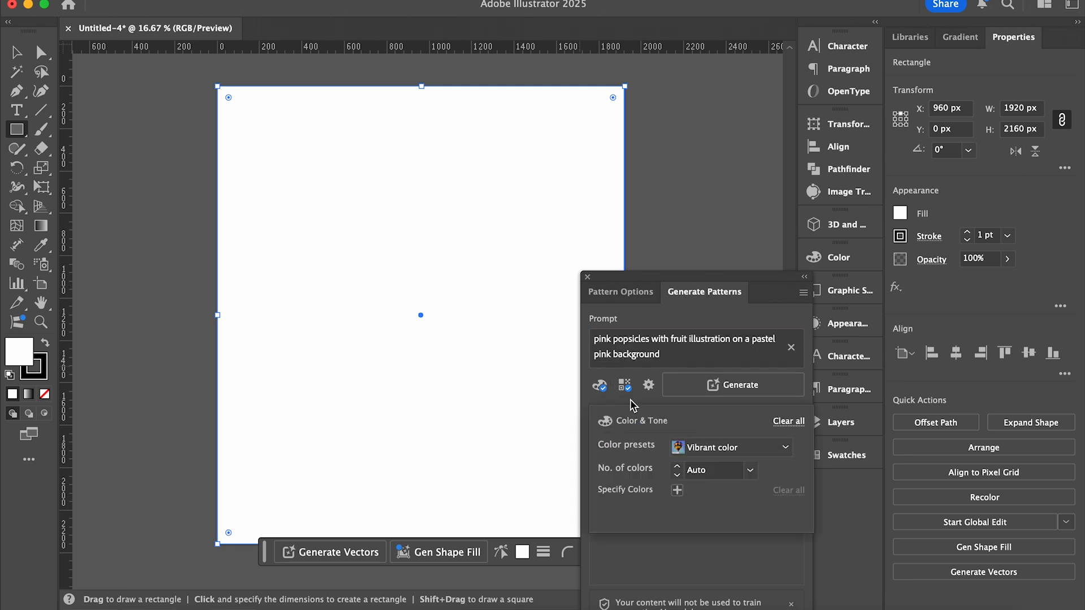
left_click(624, 386)
left_click(485, 465)
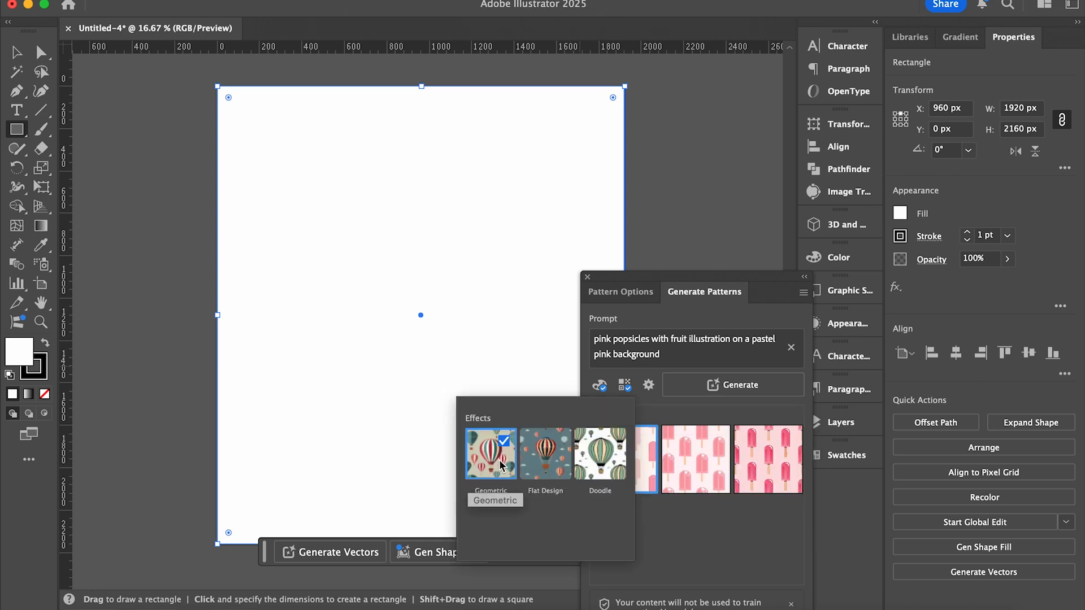
left_click(689, 343)
left_click(701, 482)
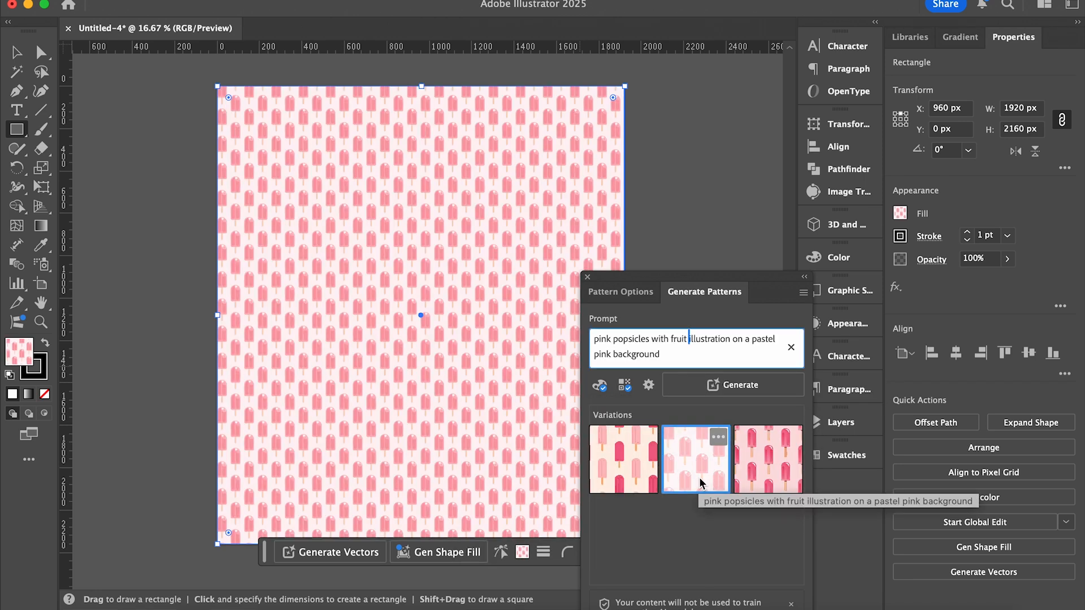
left_click(761, 469)
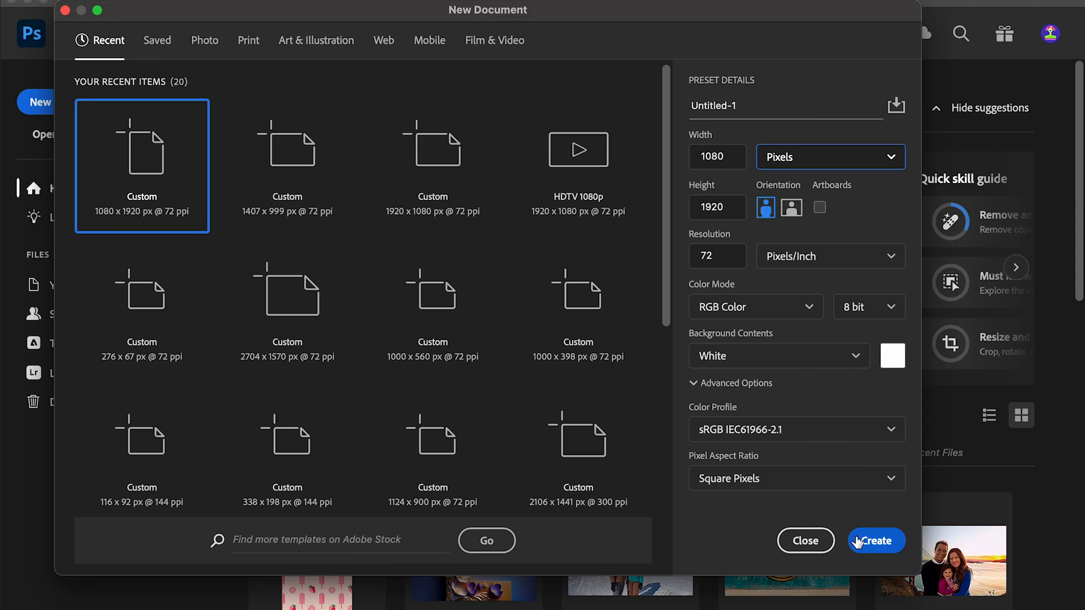
Step: In Photoshop, create a 1080 x 1920 px document at 72 ppi and place popsicle pattern-video.ai as a linked object cropped to its bounding box
left_click(873, 539)
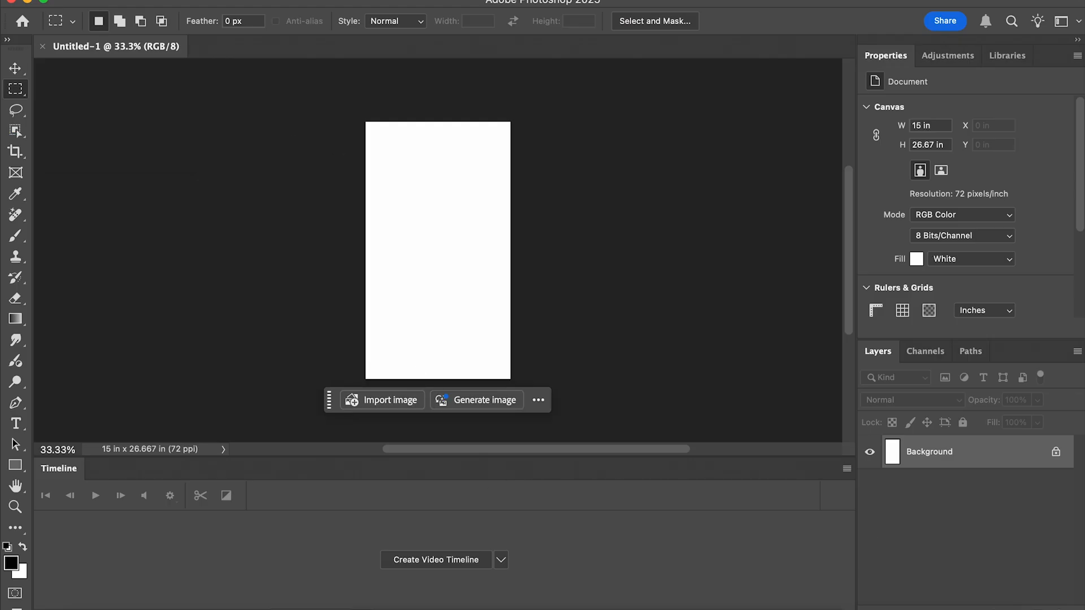
left_click(142, 1)
left_click(181, 303)
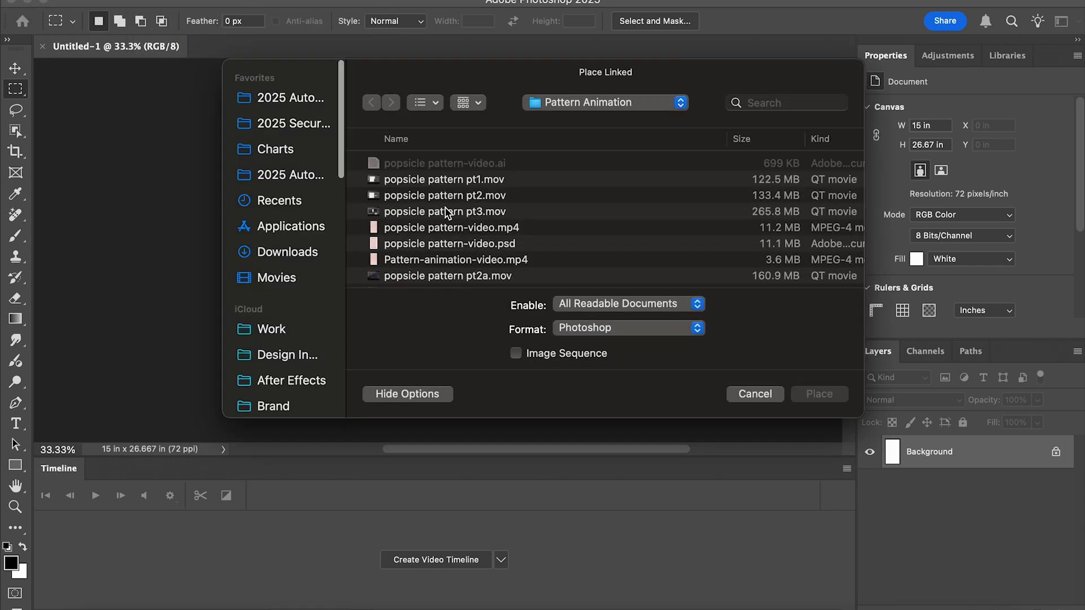
double_click(430, 164)
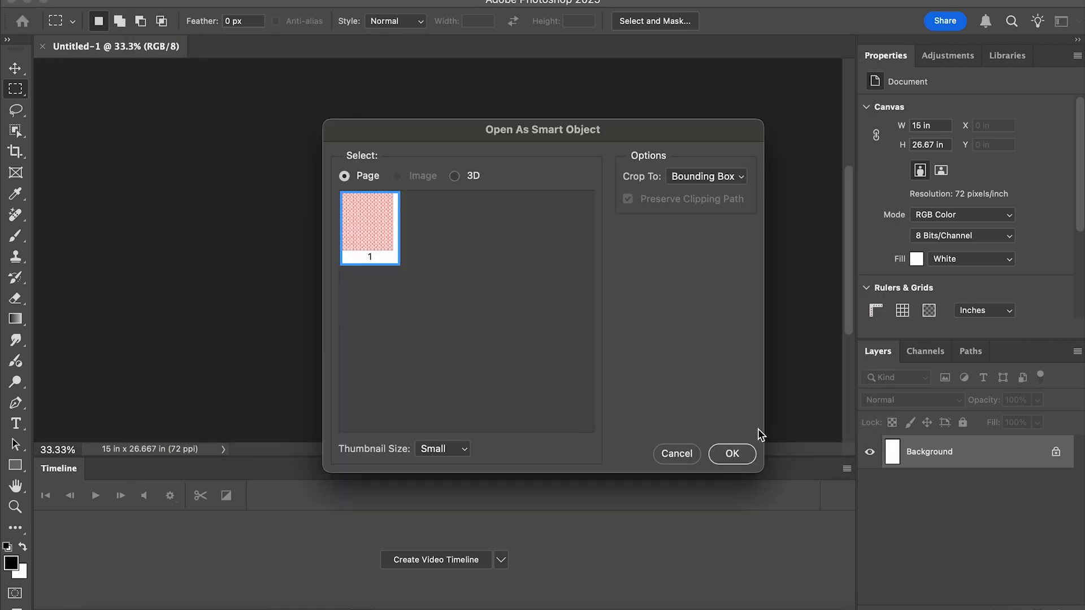
left_click(733, 455)
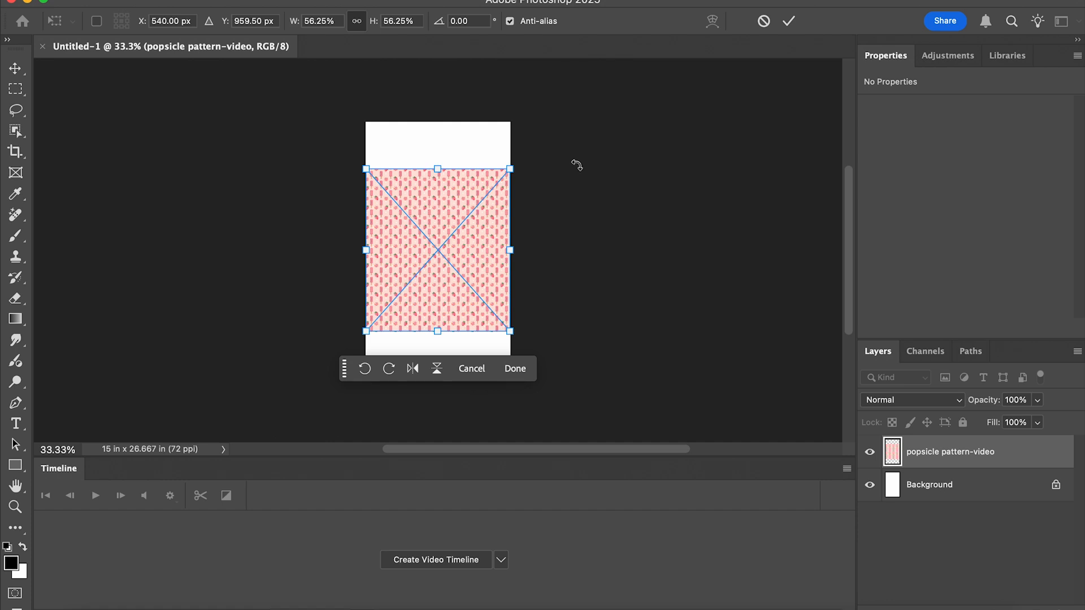
Step: Enlarge the placed pattern to about 216% and move it up so its lower part covers the canvas, at about Y -38 in
left_click_drag(510, 169, 642, 68)
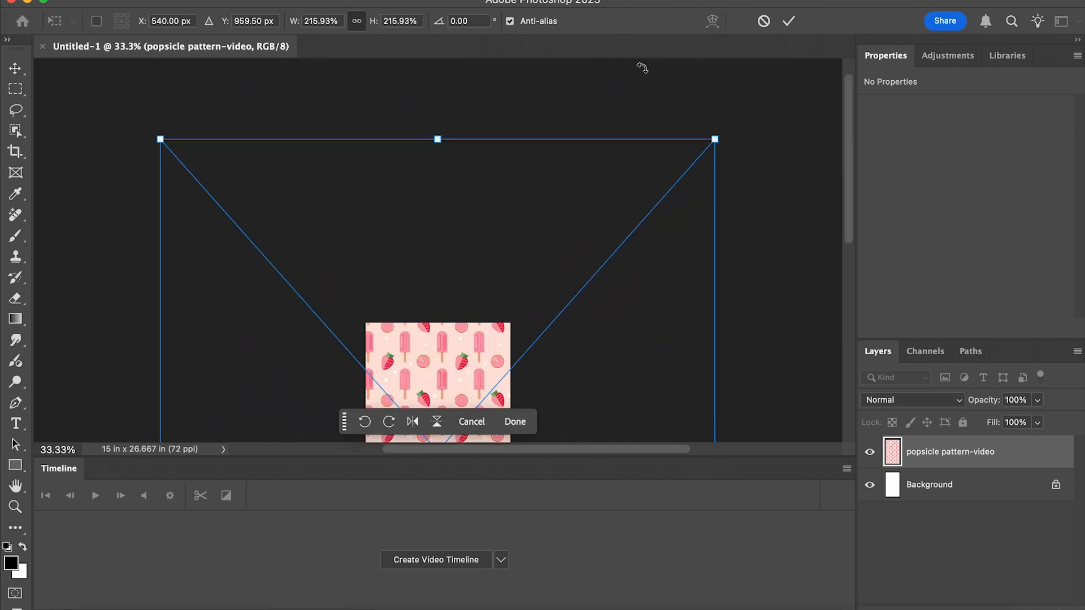
scroll(535, 293, "down", 5)
left_click_drag(537, 345, 536, 147)
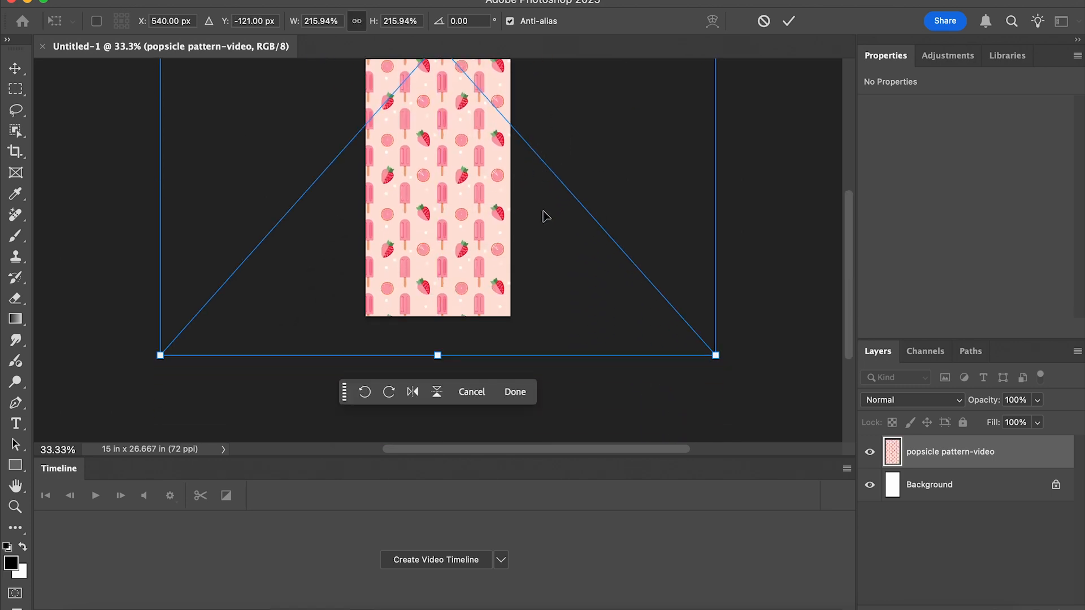
left_click(549, 234)
left_click_drag(549, 234, 548, 196)
key("Return")
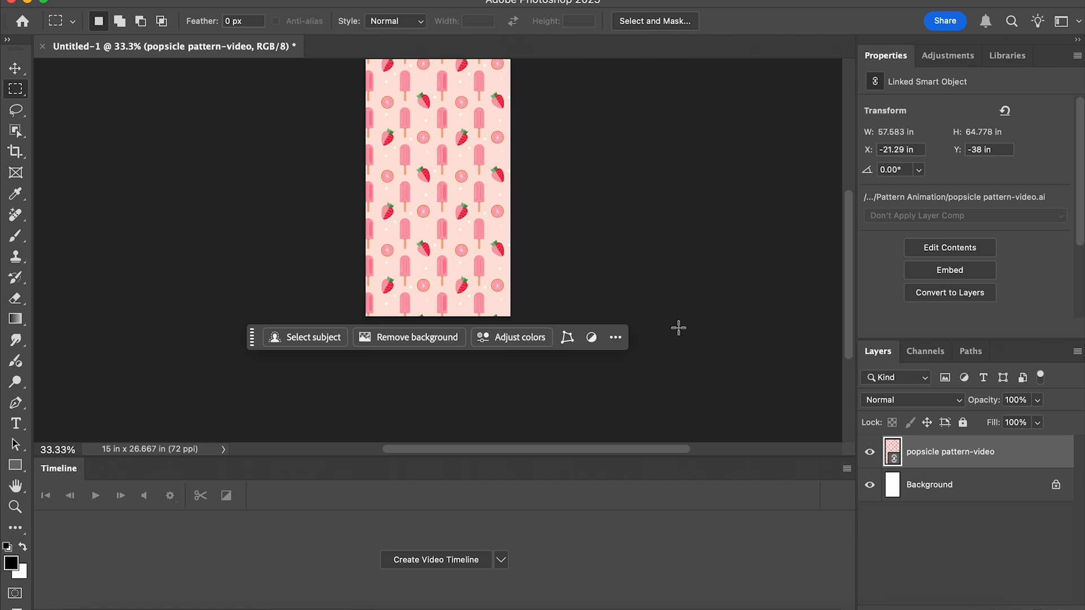
Step: Create a video timeline for the popsicle pattern-video layer
left_click(673, 1)
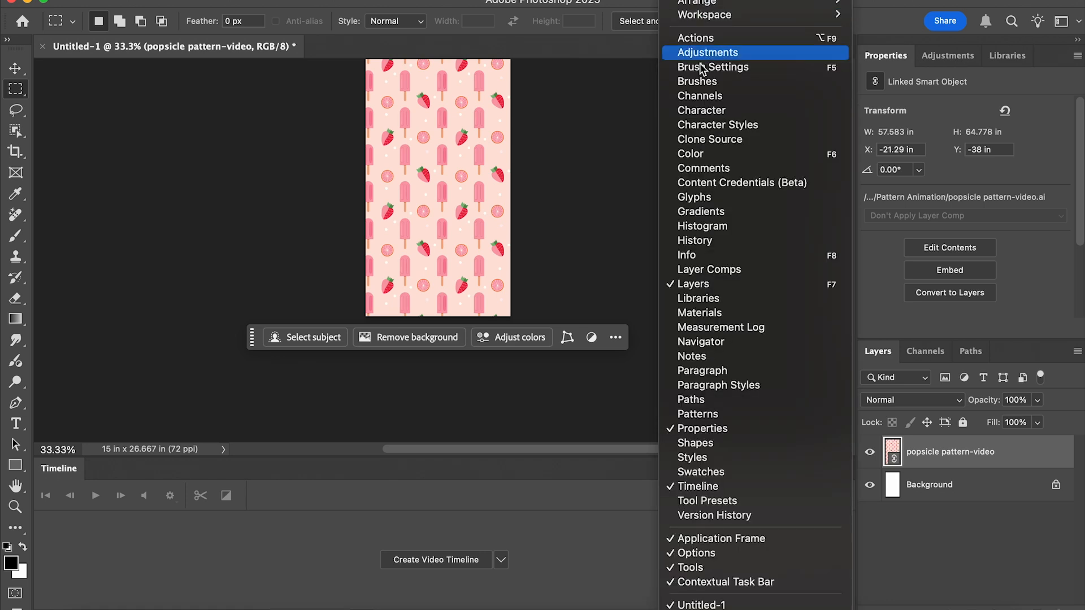
left_click(462, 512)
left_click(452, 559)
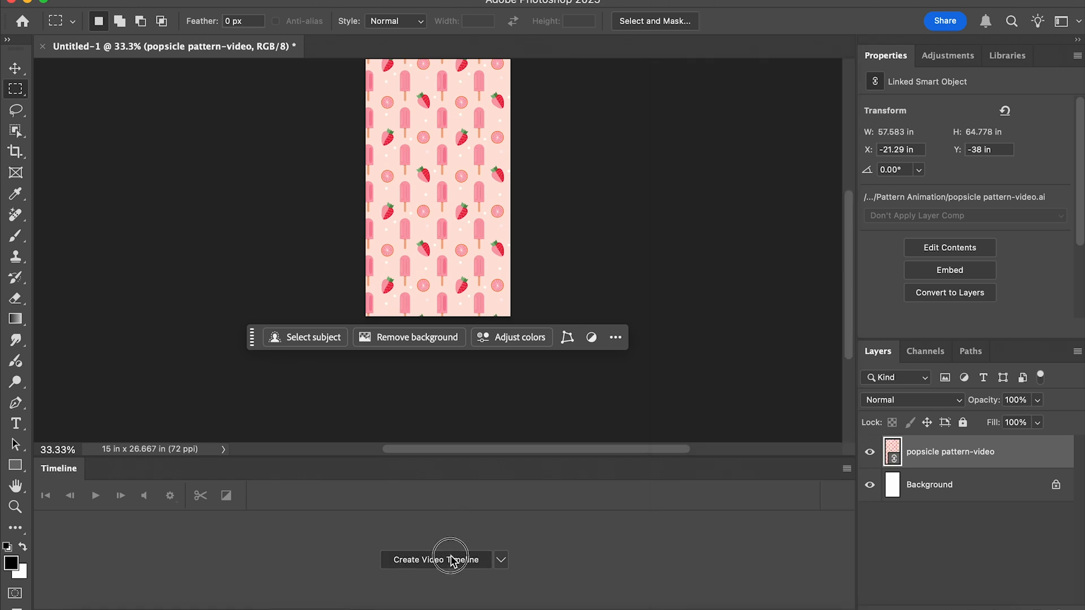
Step: Set the timeline frame rate to 60 fps and trim the pattern clip to 3 seconds
left_click(846, 469)
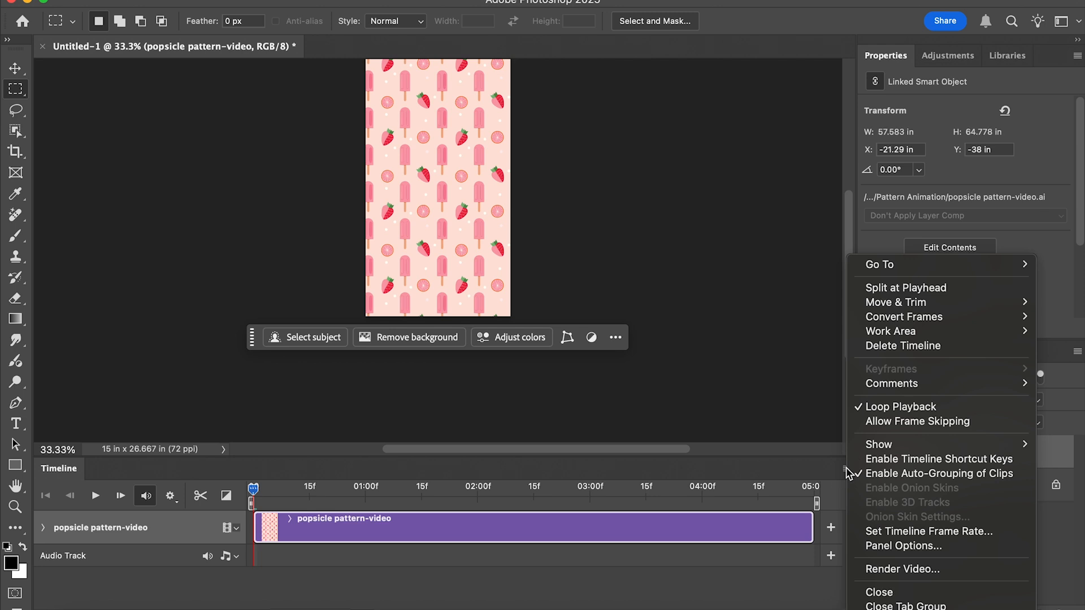
left_click(885, 531)
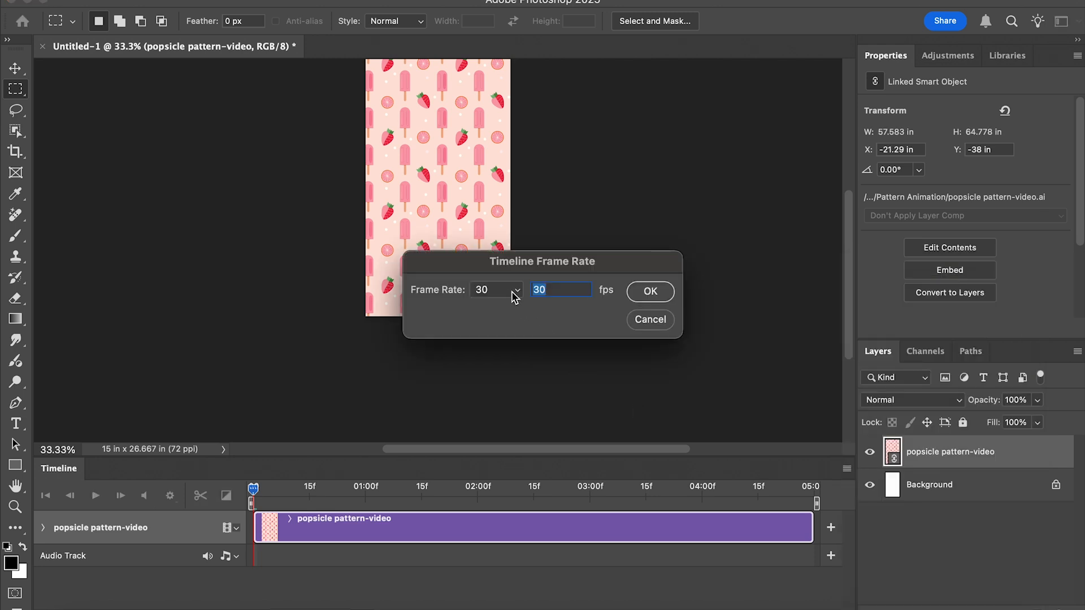
left_click(516, 292)
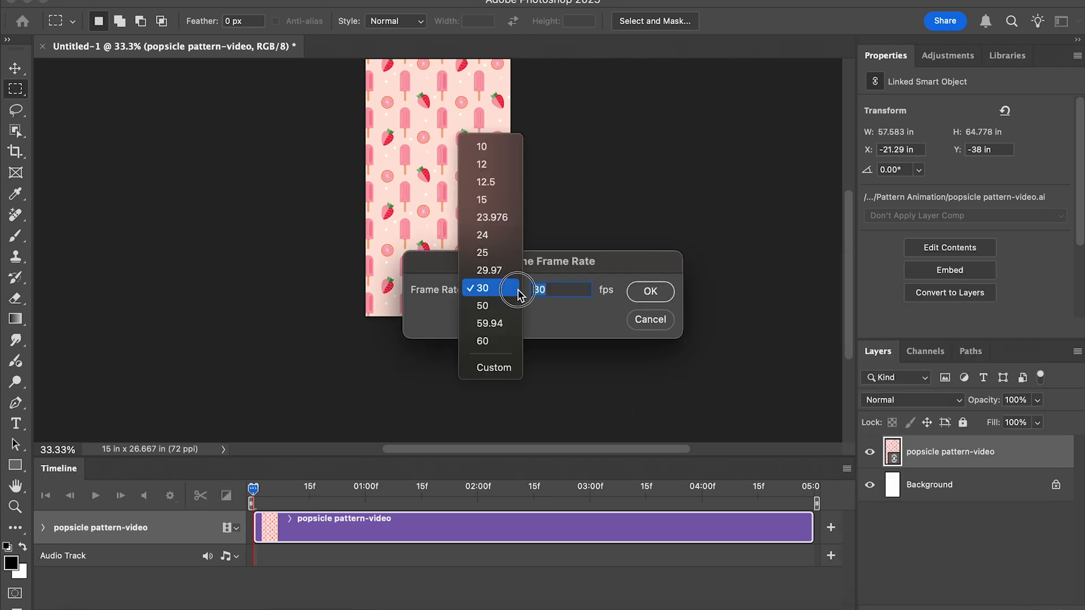
left_click(510, 343)
key("Return")
left_click_drag(489, 530, 394, 530)
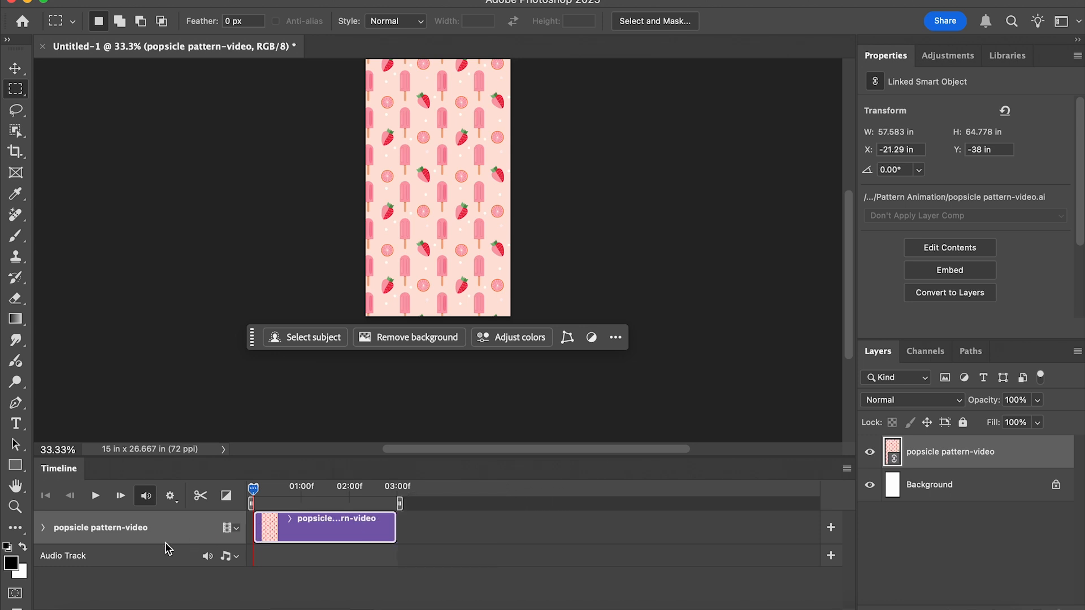
Step: Animate the pattern clip's Position from a keyframe at the start to the 3-second end, moving the pattern down to about Y -15 in
left_click(43, 528)
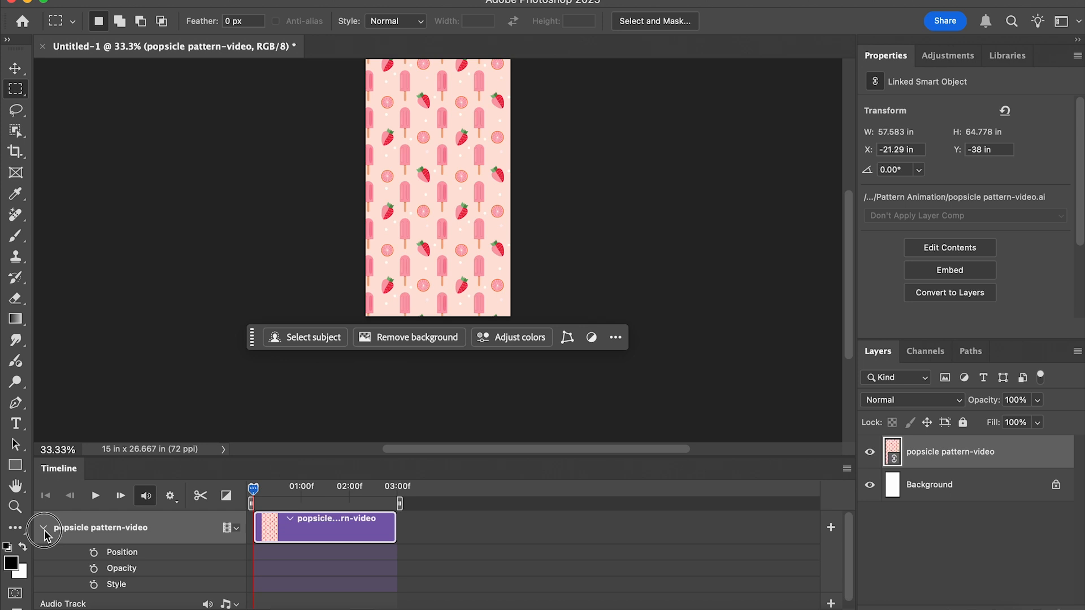
left_click(94, 552)
left_click_drag(254, 489, 396, 487)
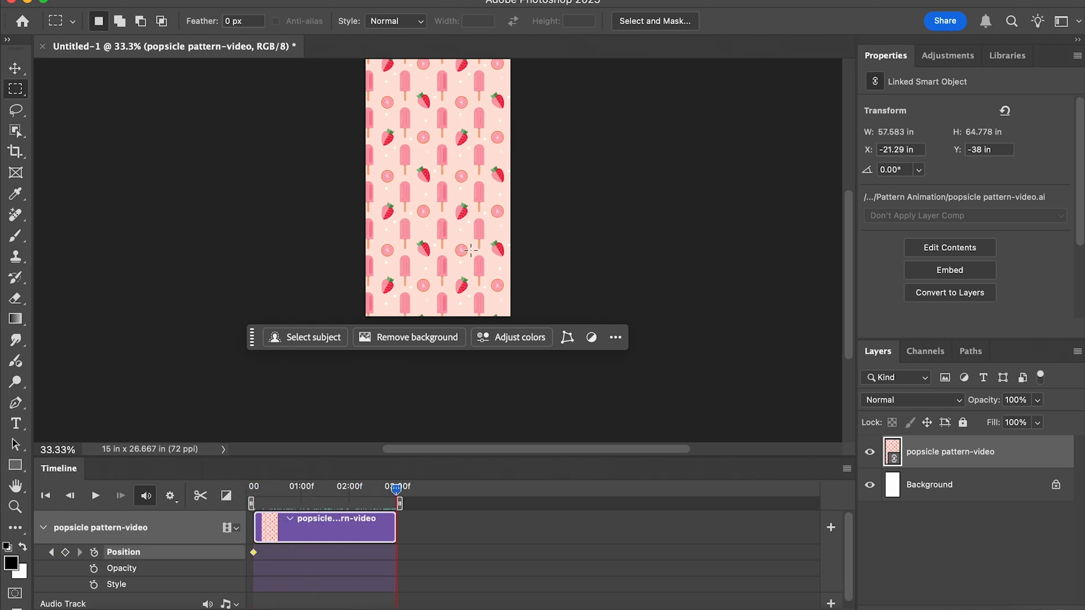
left_click_drag(471, 90, 462, 270)
Step: Preview the pattern animation from its first frame and open the Render Video settings
left_click(253, 489)
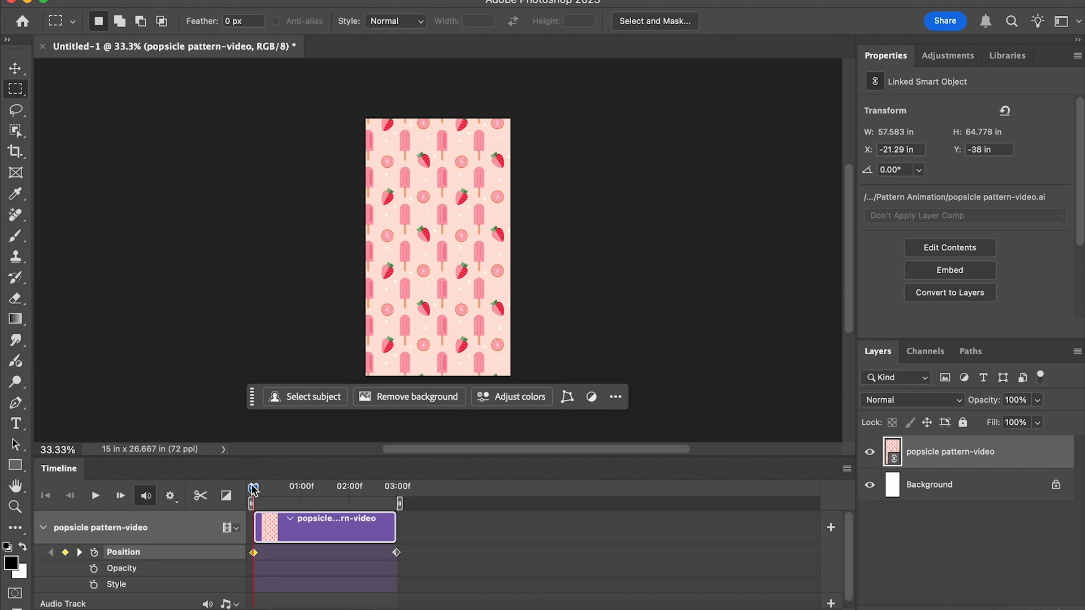
left_click(398, 489)
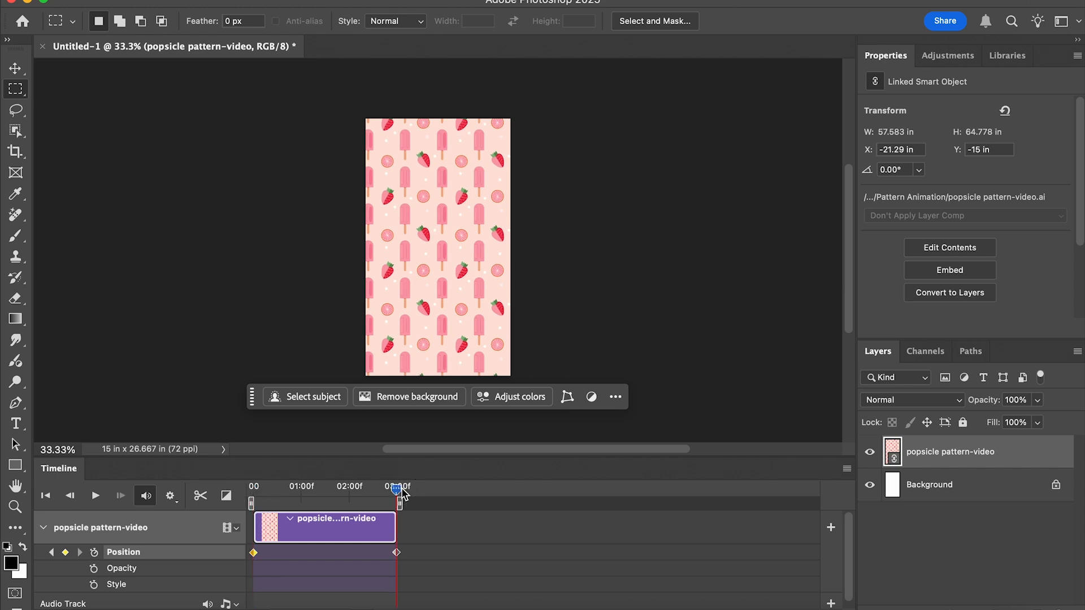
left_click(252, 487)
key("space")
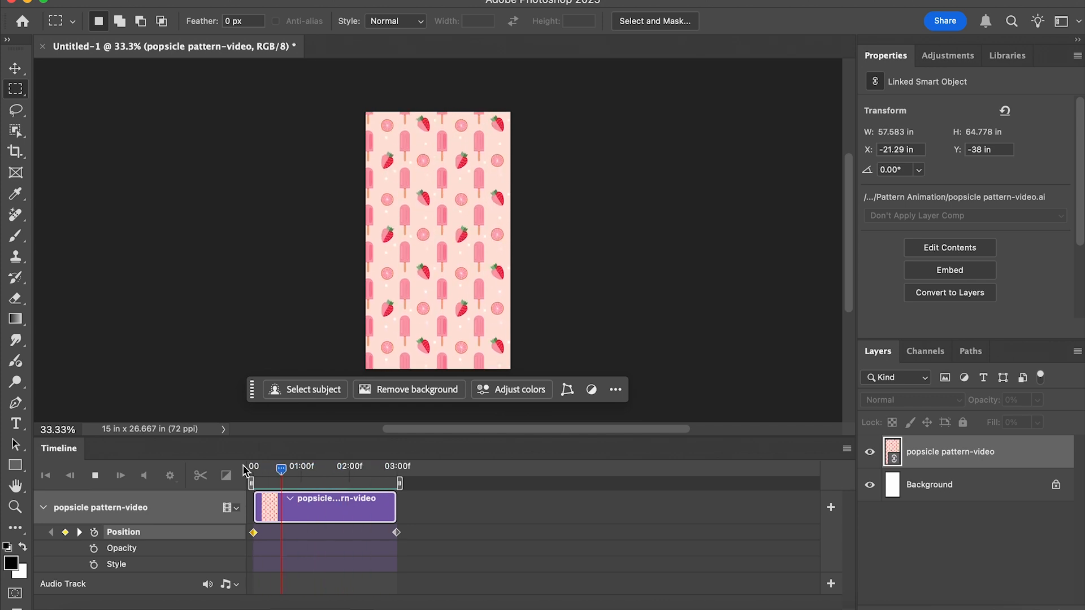
left_click(846, 448)
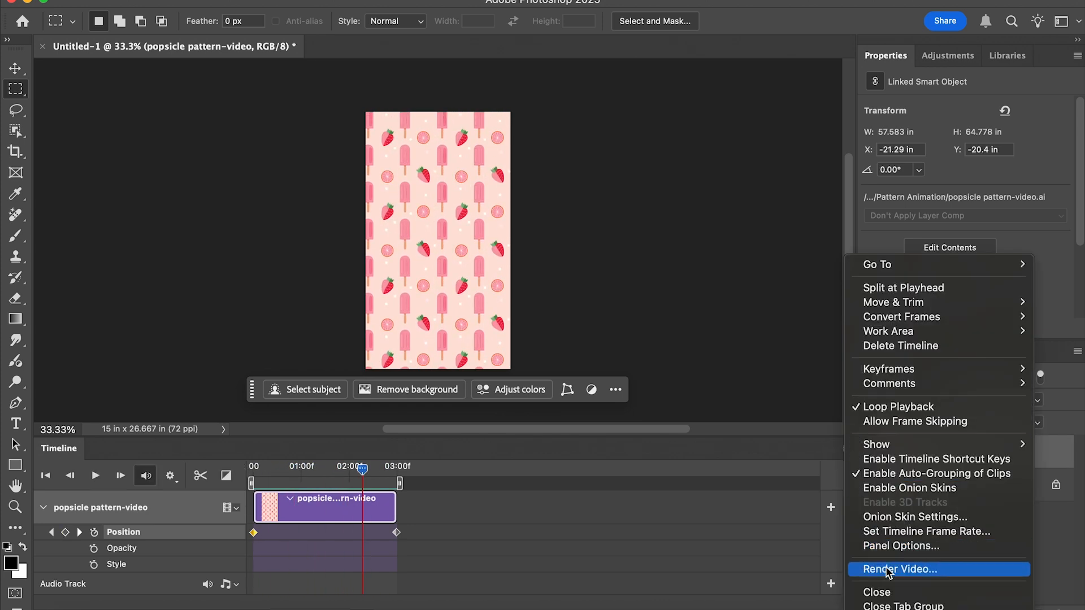
left_click(892, 569)
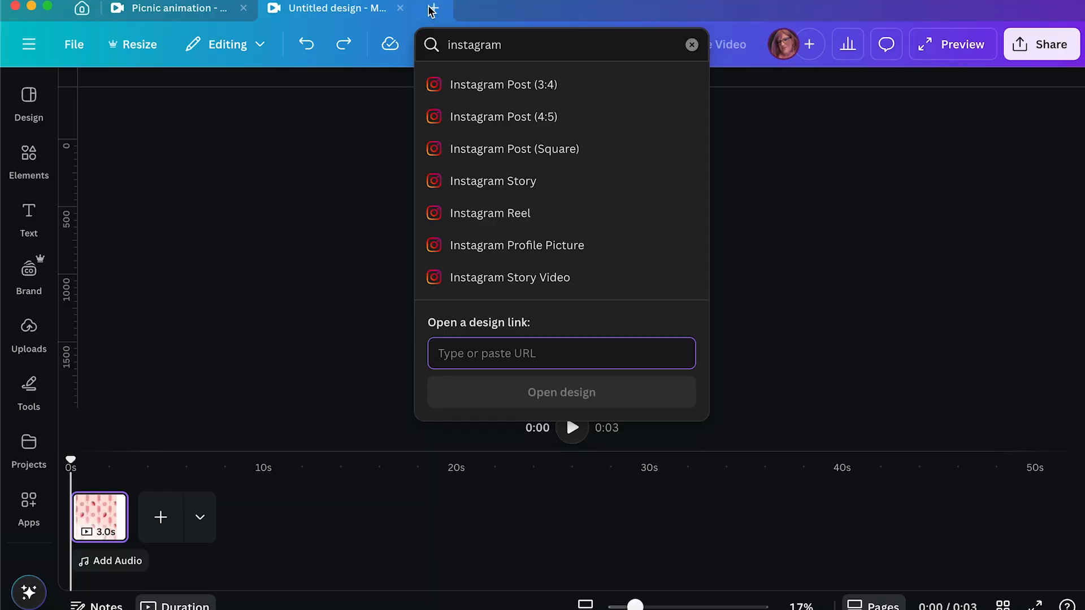
Step: In Canva, set the popsicle video as the background of the Instagram Reel design and open the Picnic animation design
left_click(446, 213)
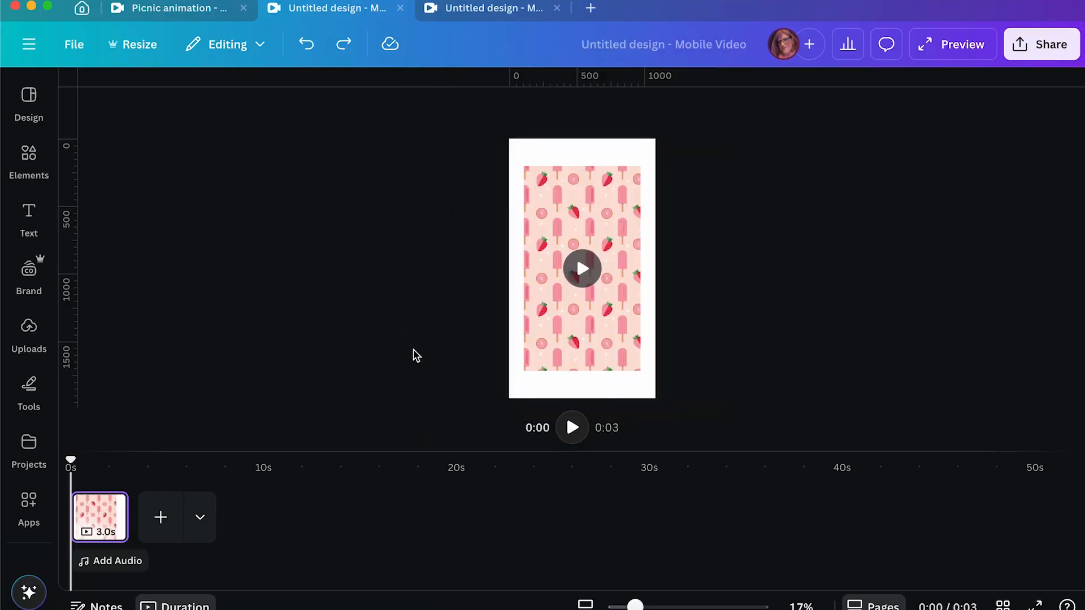
right_click(571, 318)
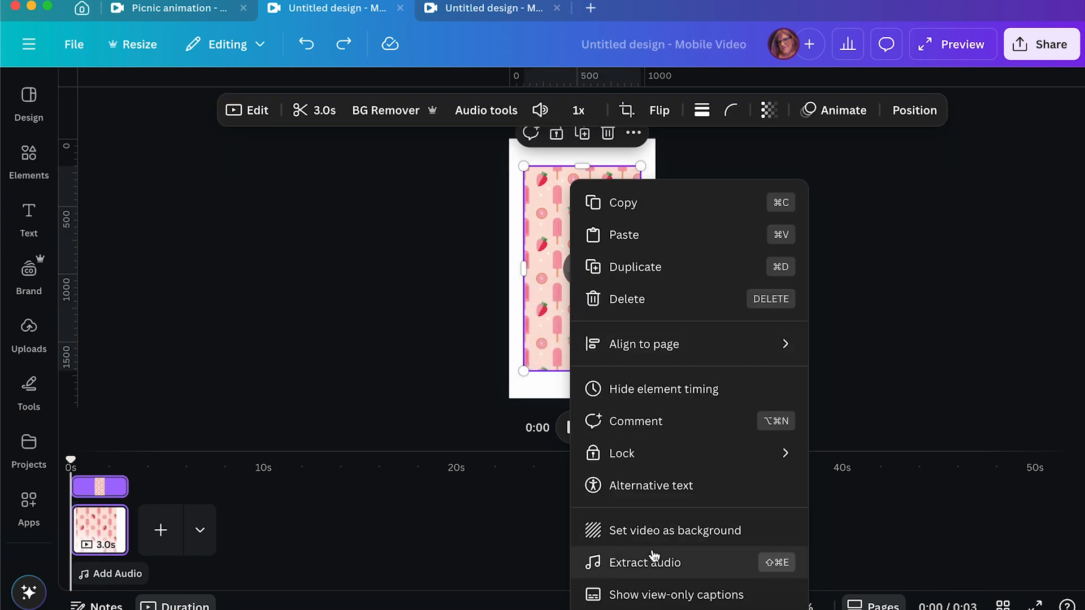
left_click(653, 532)
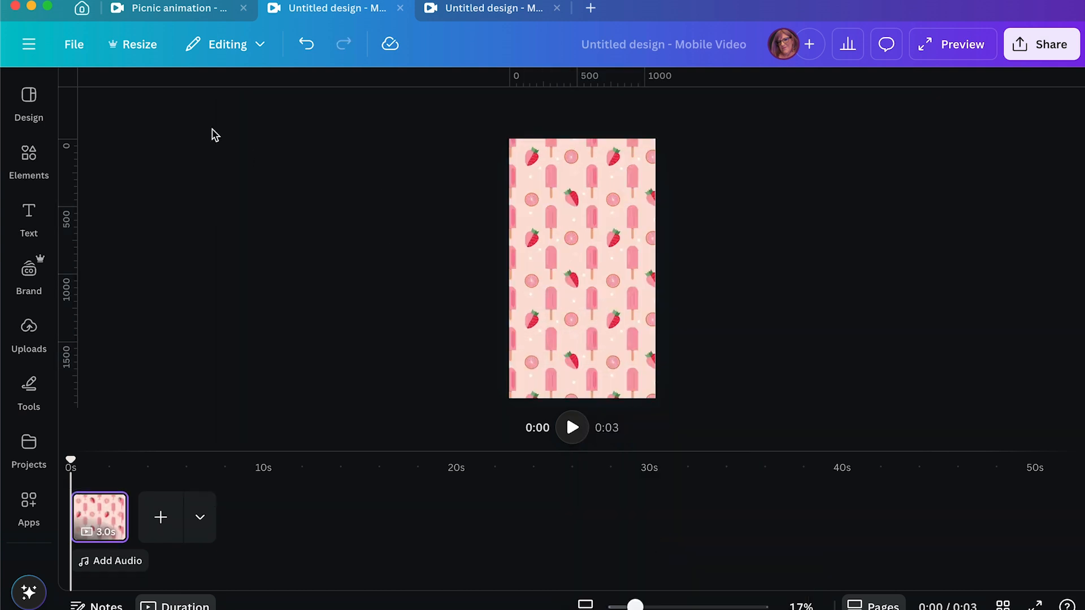
left_click(177, 5)
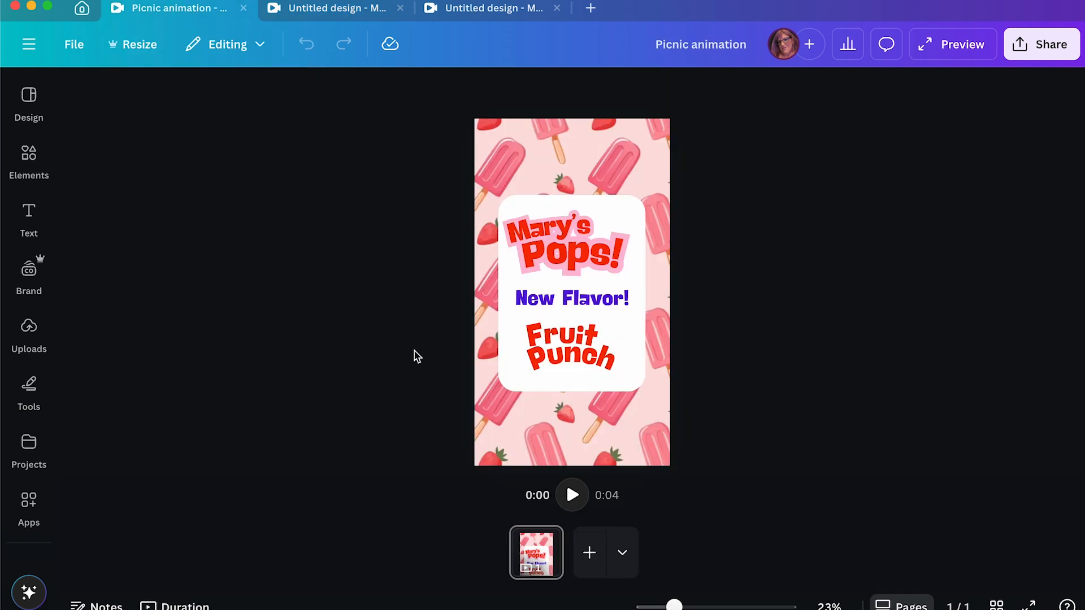
Step: Switch back to Photoshop and open the linked contents of the popsicle pattern-video layer for editing
key("super+Tab")
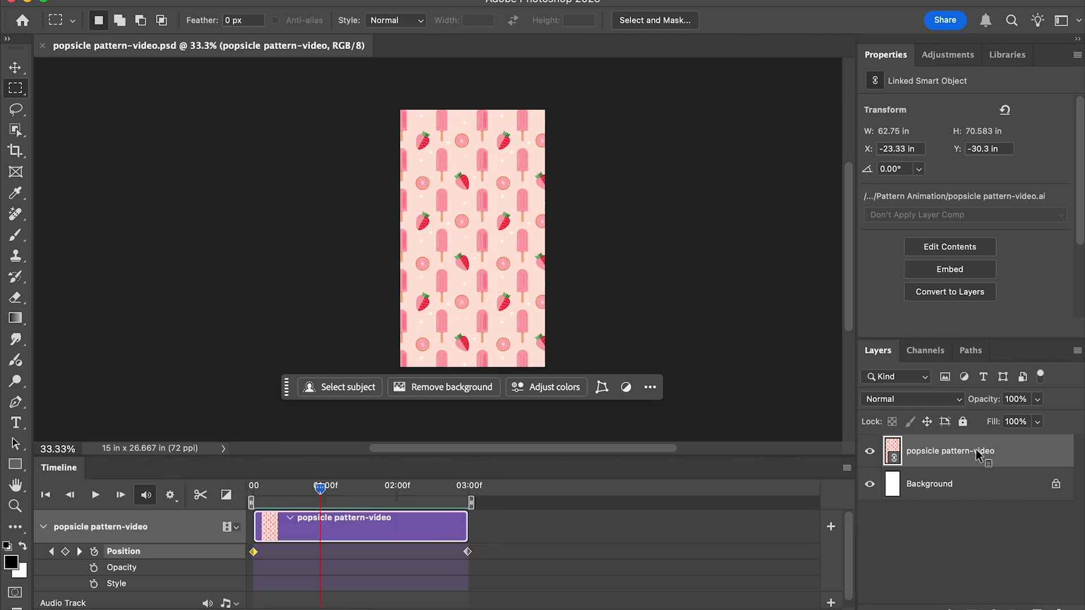
right_click(1009, 456)
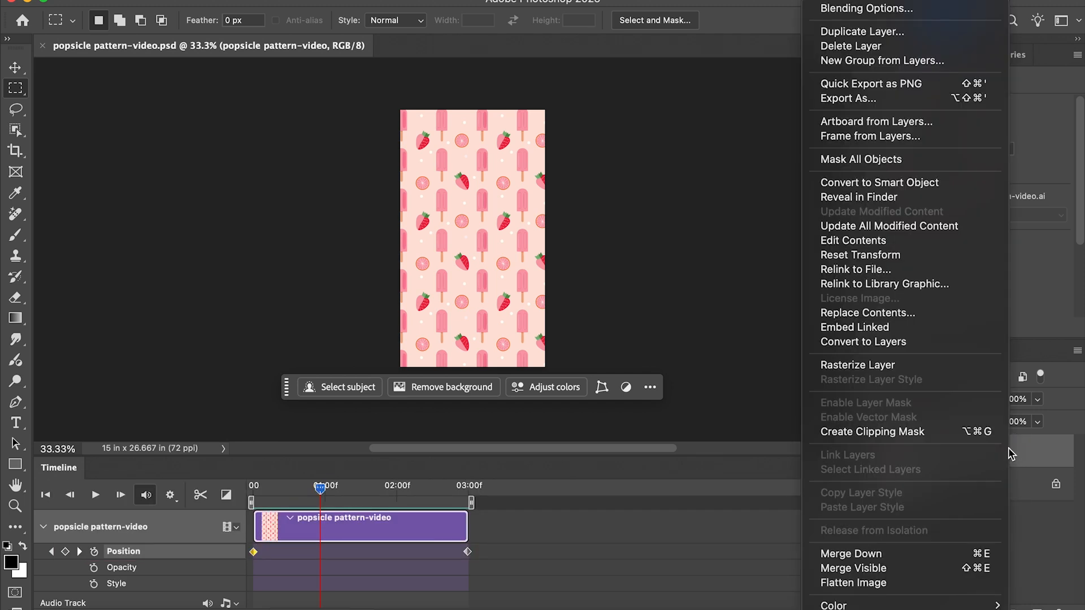
left_click(935, 240)
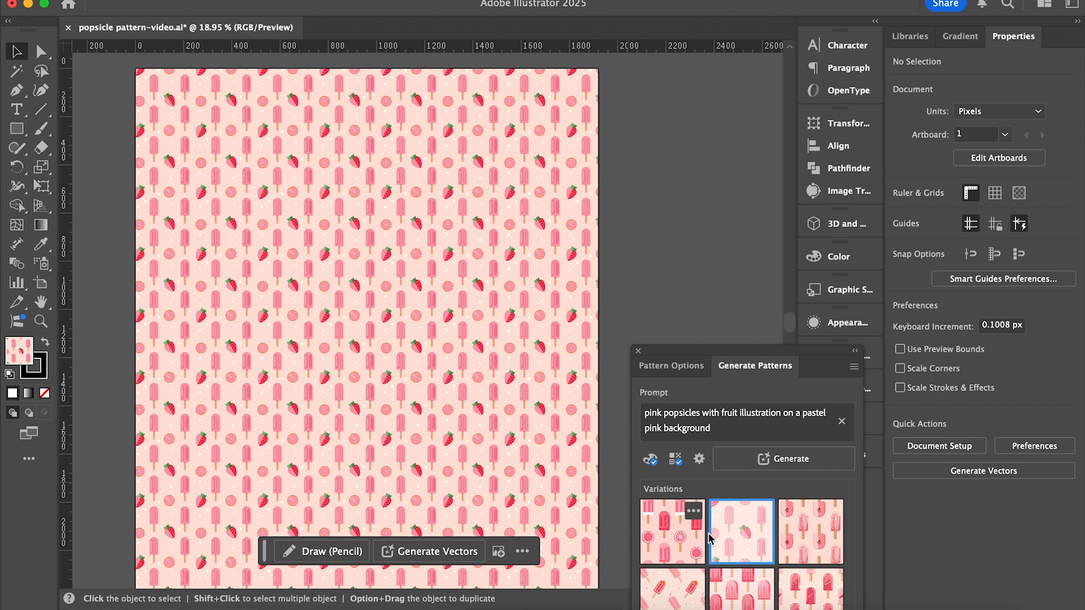
Step: Fill the rectangle with a pattern generated from "chocolate popsicles with coconuts illustration", save the file, and return to Photoshop
left_click_drag(716, 432, 646, 411)
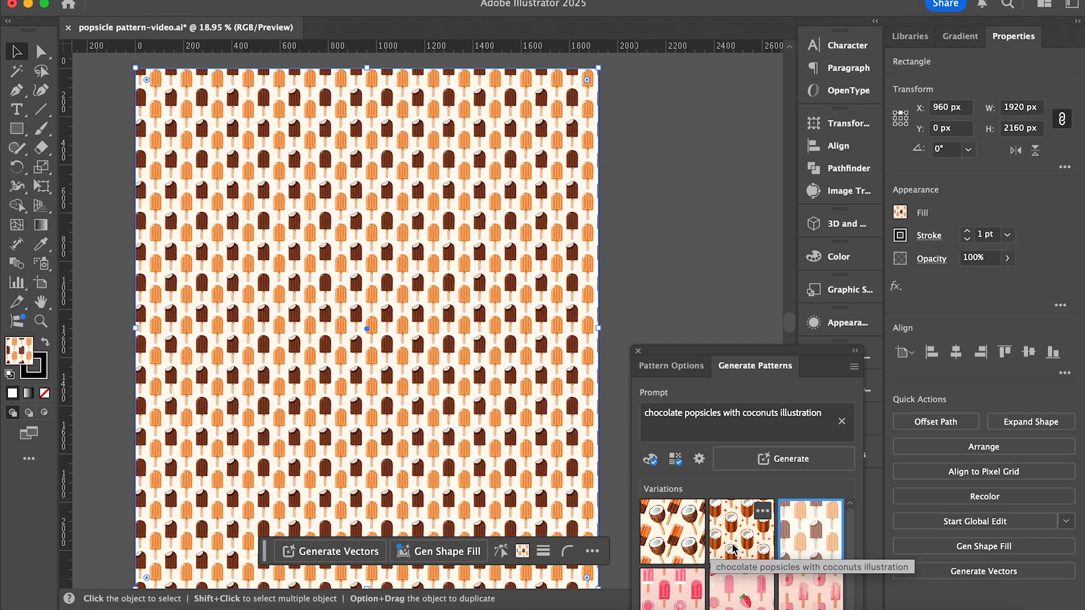
key("super")
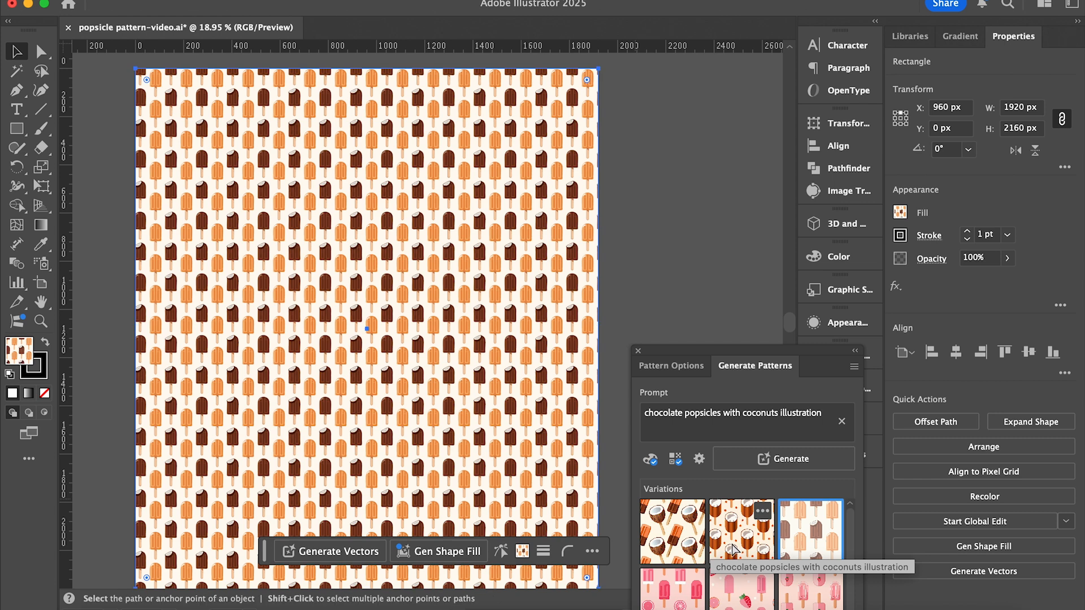
key("super+Tab")
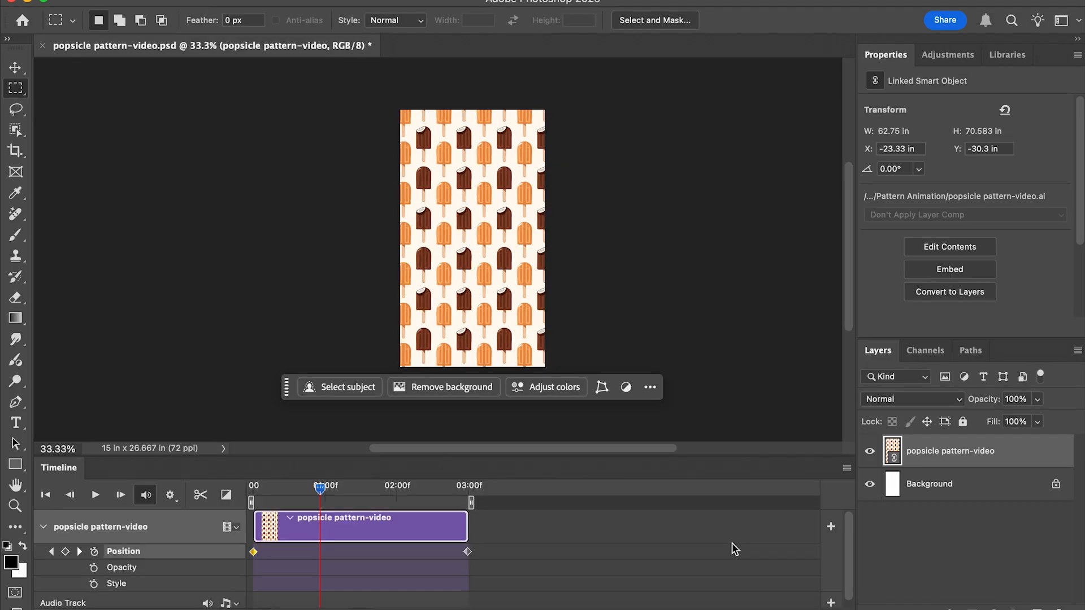